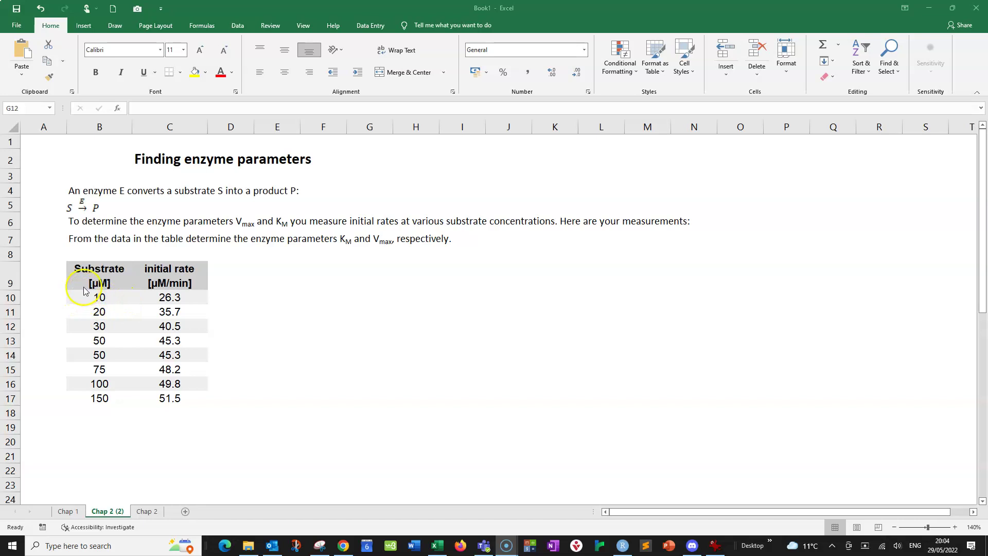
Insert a trial scatter chart of the Substrate and rate columns, then delete it
key("alt+Tab")
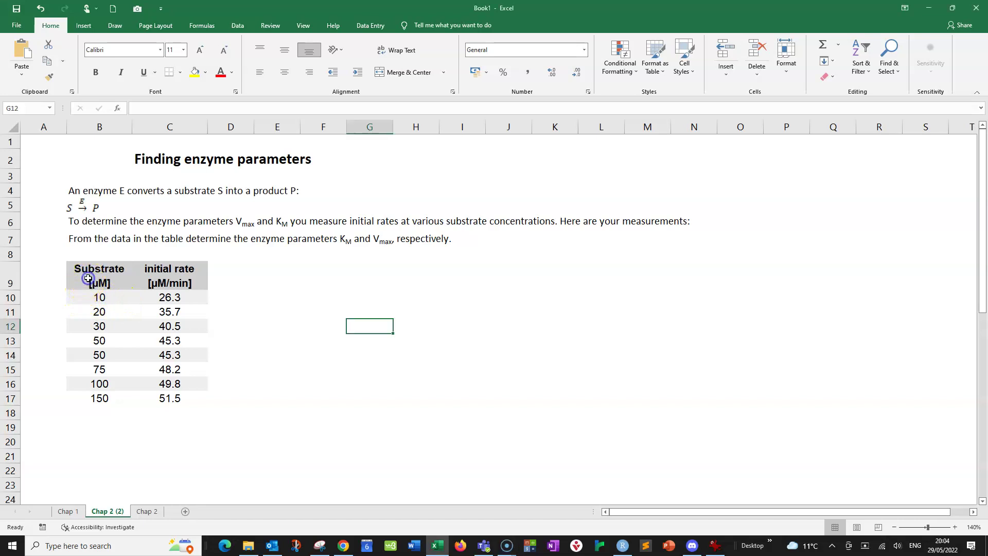
left_click_drag(88, 279, 97, 399)
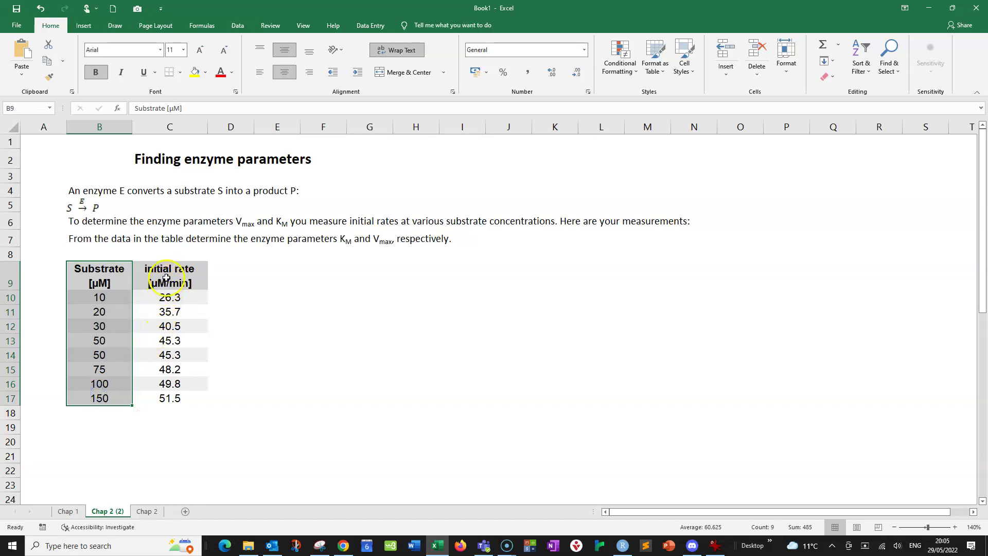
left_click_drag(166, 277, 163, 394)
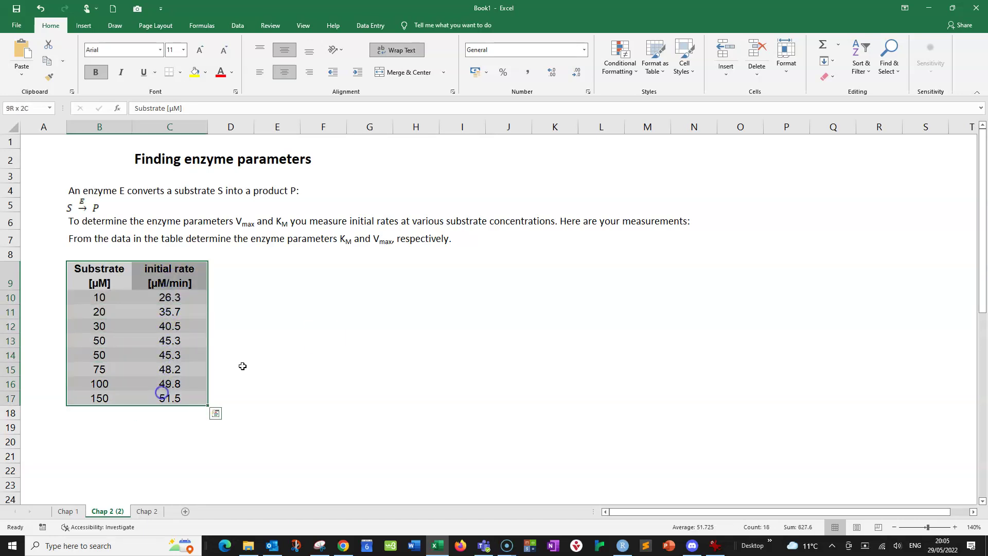
left_click(88, 26)
left_click(486, 77)
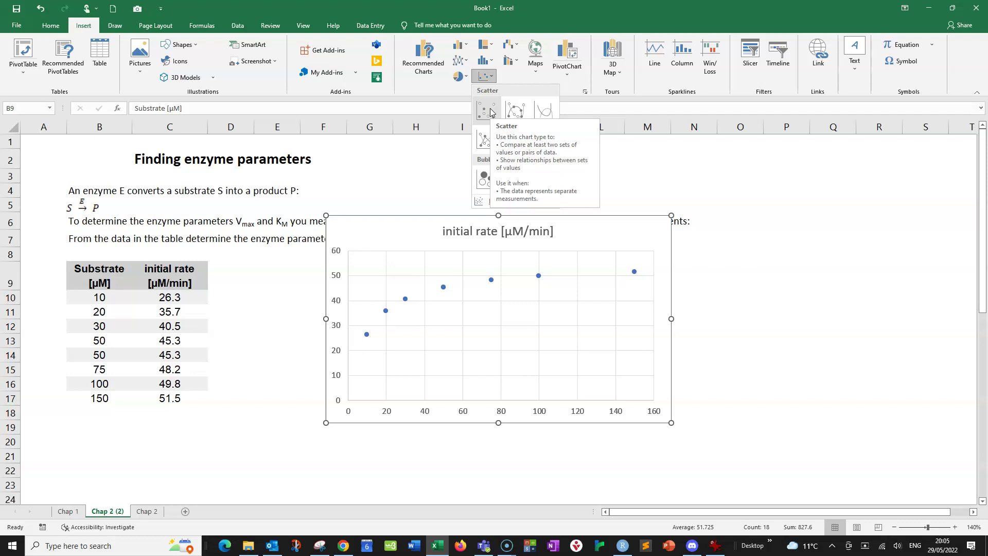
left_click(491, 112)
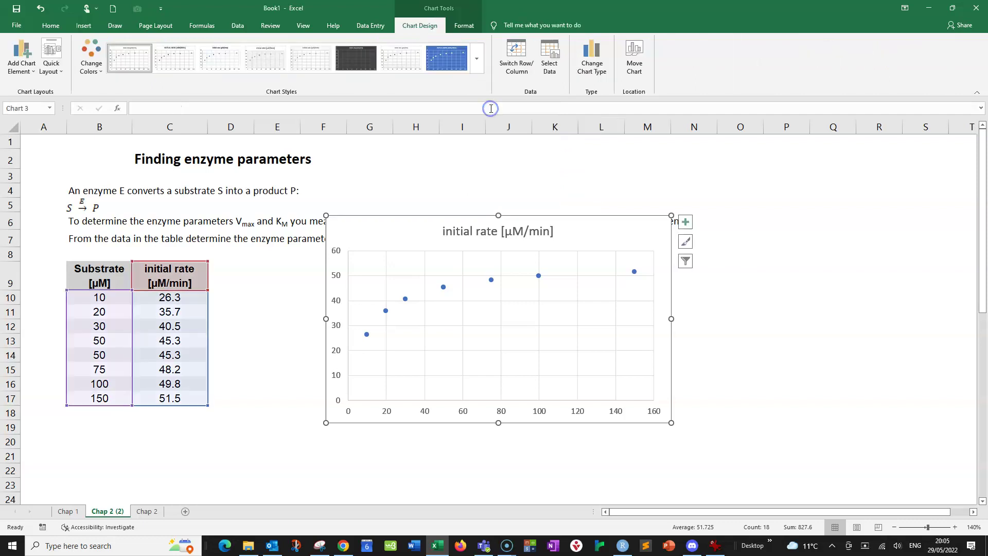
left_click(380, 233)
left_click(472, 247)
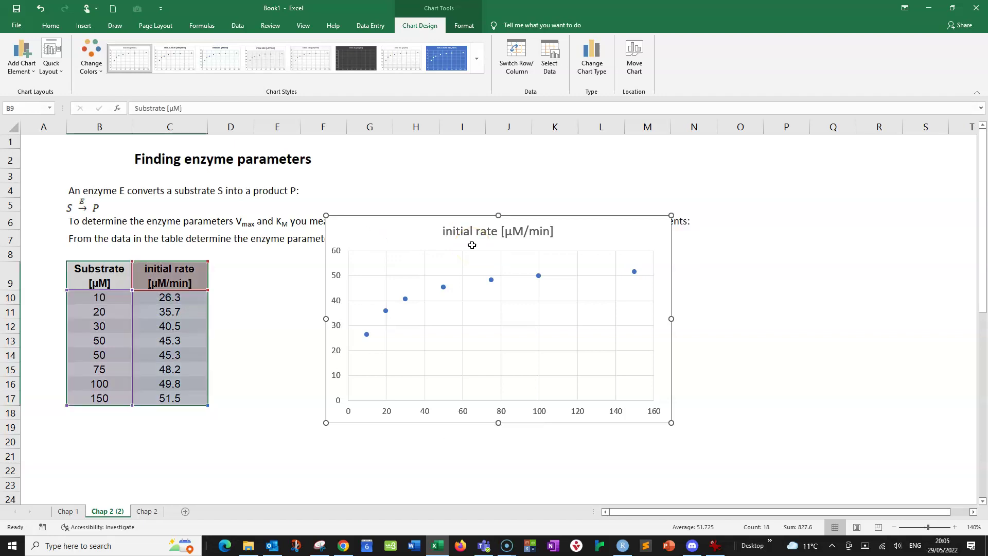
key("Delete")
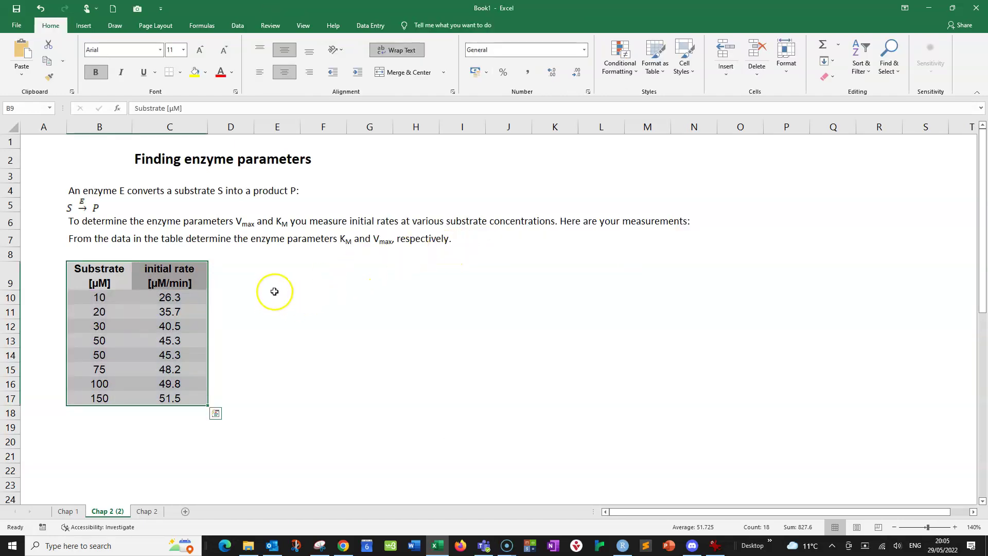
Sketch v against v/S axes and a line beside the data, marking Vmax, −Km and Vmax/Km
left_click(303, 270)
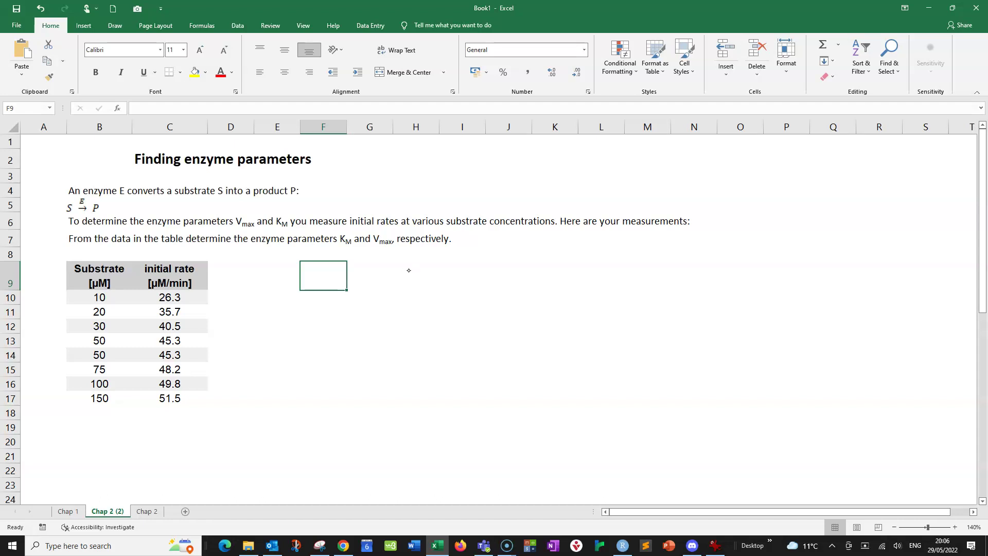
mouse_move(548, 247)
left_mouse_down()
mouse_move(547, 269)
mouse_move(622, 272)
mouse_move(592, 285)
mouse_move(601, 291)
left_mouse_up()
mouse_move(545, 240)
left_mouse_down()
mouse_move(539, 233)
mouse_move(595, 270)
left_mouse_up()
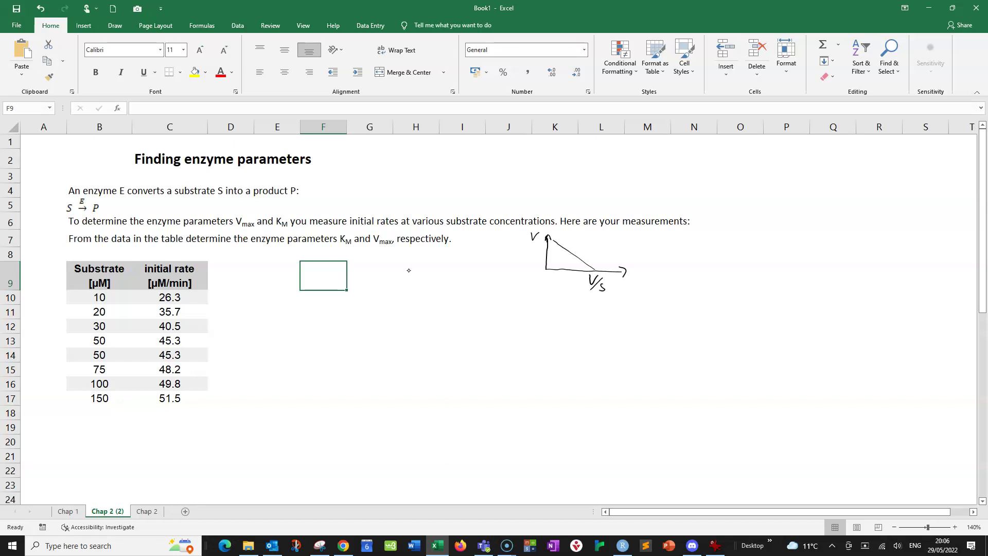
mouse_move(549, 234)
left_mouse_down()
mouse_move(540, 240)
mouse_move(548, 245)
mouse_move(549, 234)
mouse_move(596, 234)
left_mouse_up()
left_click_drag(567, 250, 568, 264)
mouse_move(576, 260)
left_mouse_down()
mouse_move(623, 253)
mouse_move(588, 276)
mouse_move(643, 276)
mouse_move(664, 289)
mouse_move(646, 298)
mouse_move(667, 297)
left_mouse_up()
left_click(643, 281)
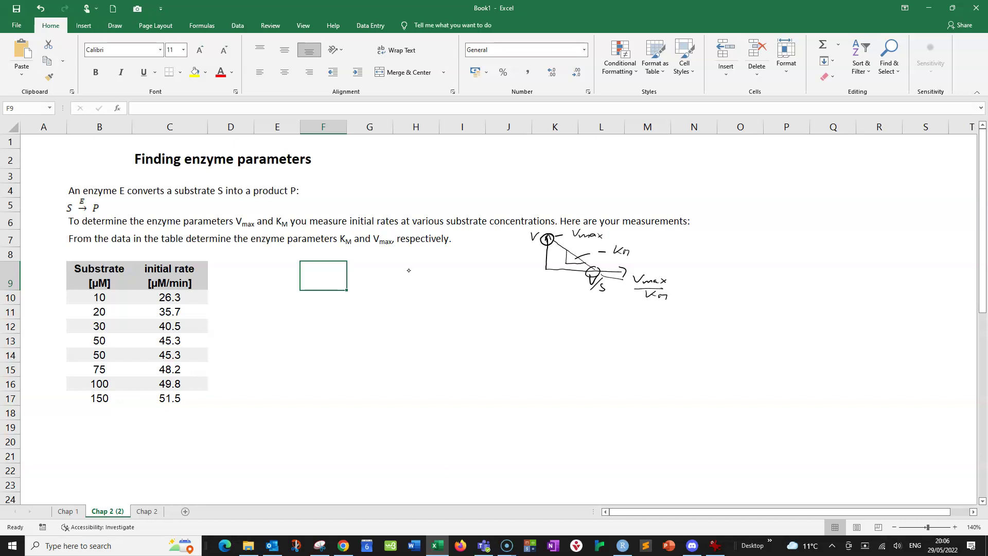
Enter the headers 'v/S' in F9 and 'v' in G9
double_click(333, 276)
left_click(334, 276)
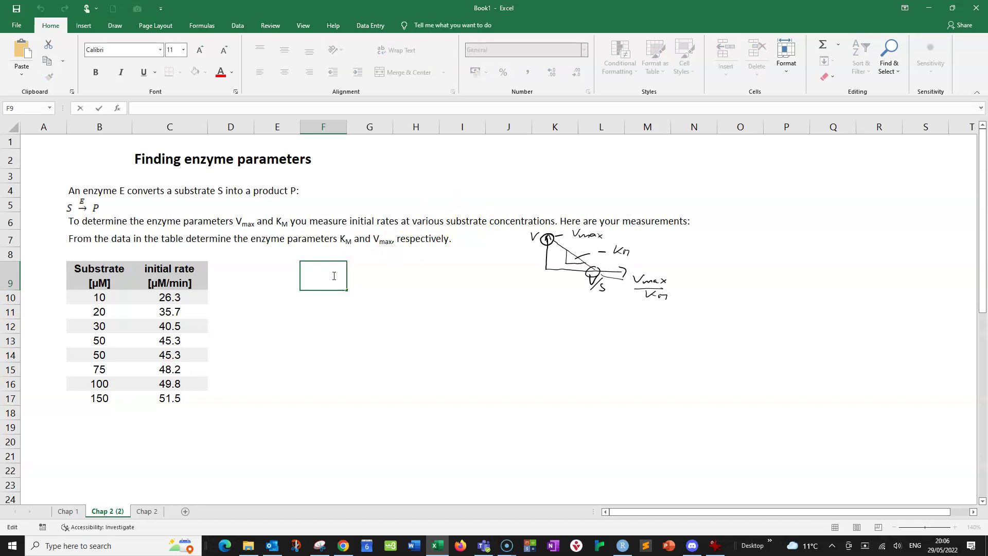
type("v/S")
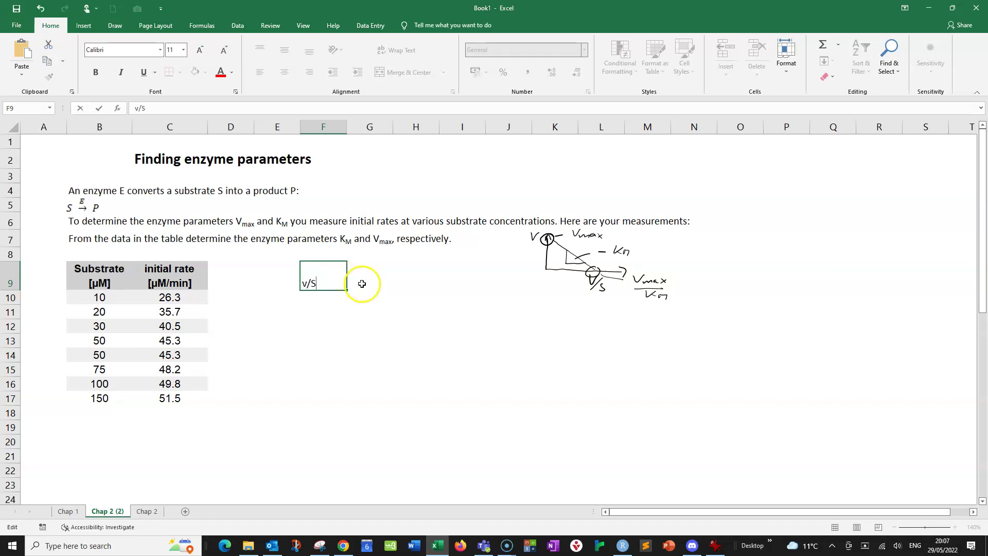
left_click(389, 278)
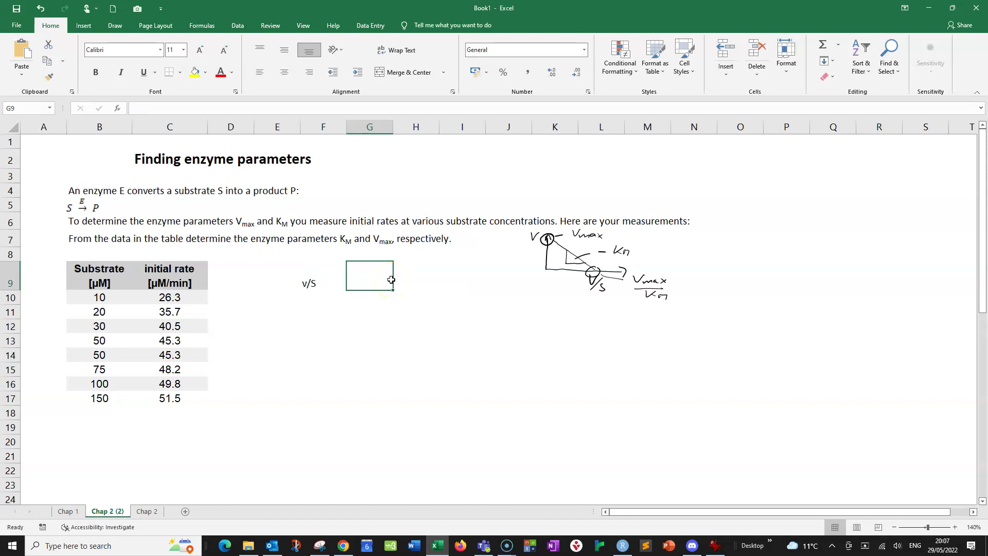
type("v")
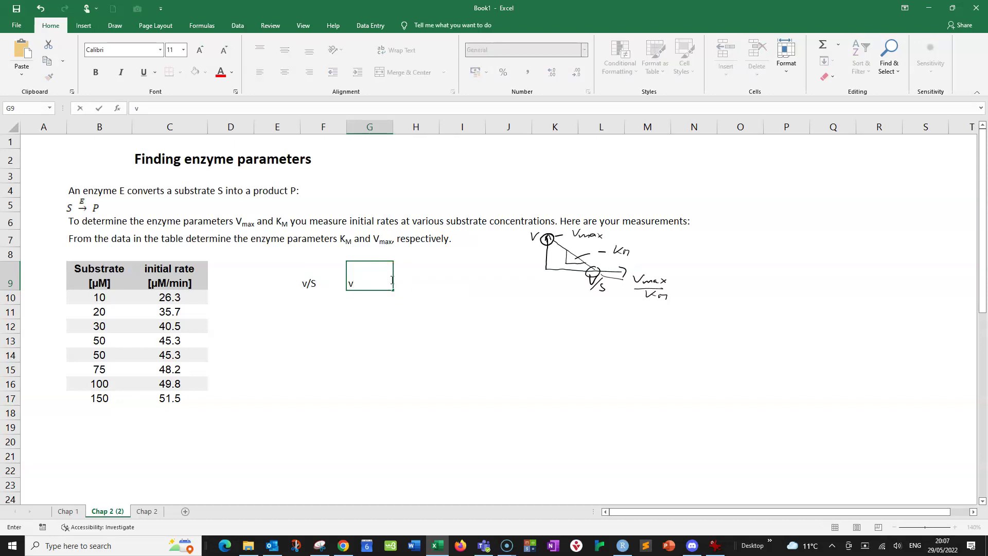
left_click(392, 279)
Enter =C10/B10 in F10 and =C10 in G10
left_click(310, 300)
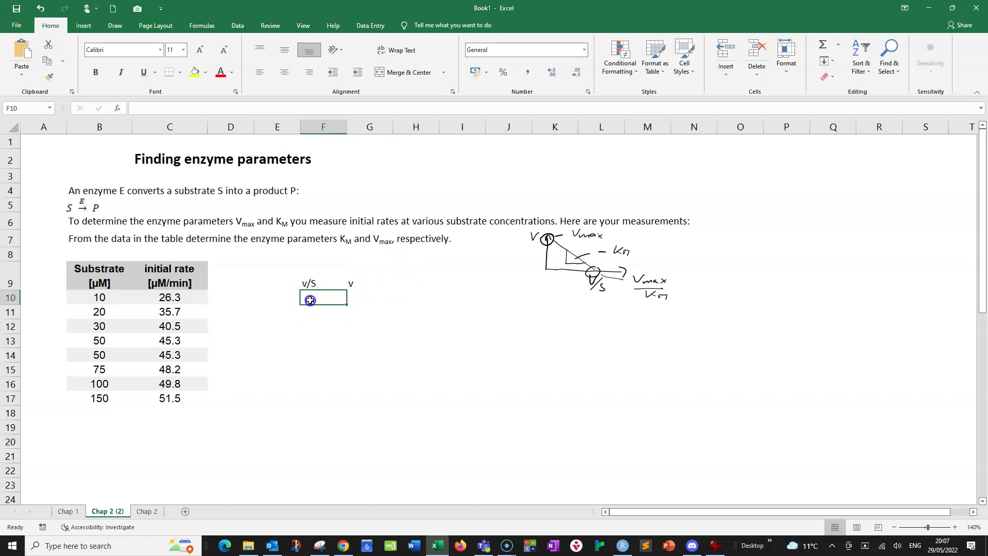
type("=")
left_click(191, 308)
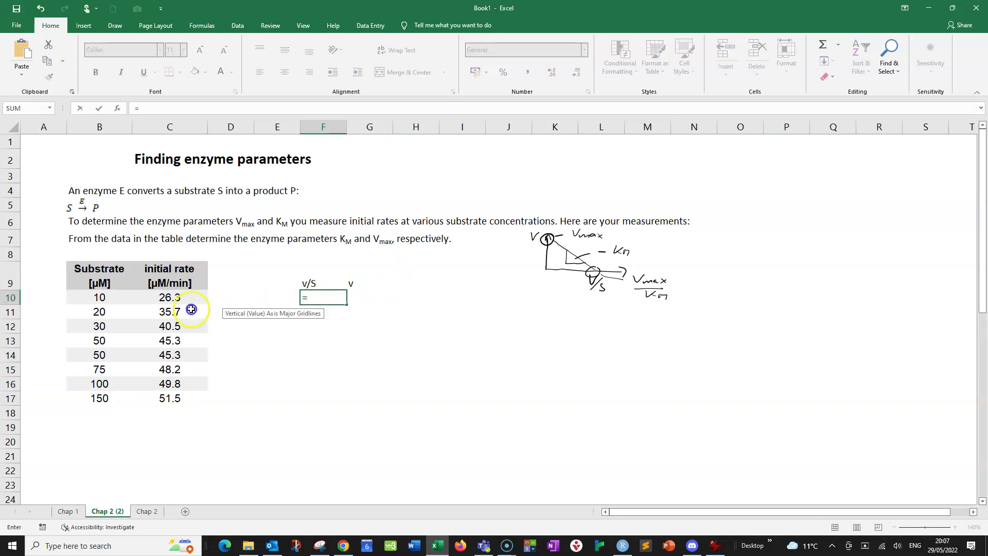
left_click(168, 298)
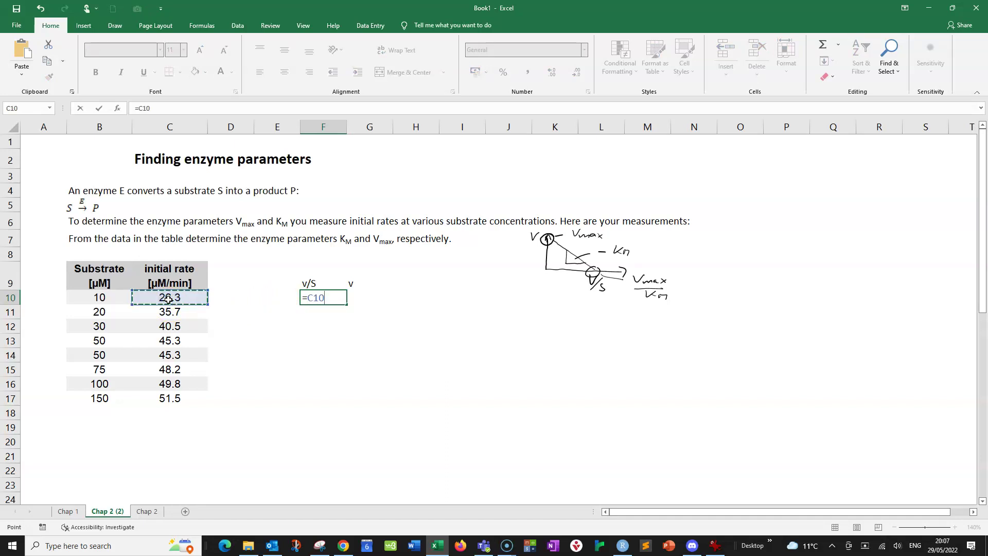
type("/")
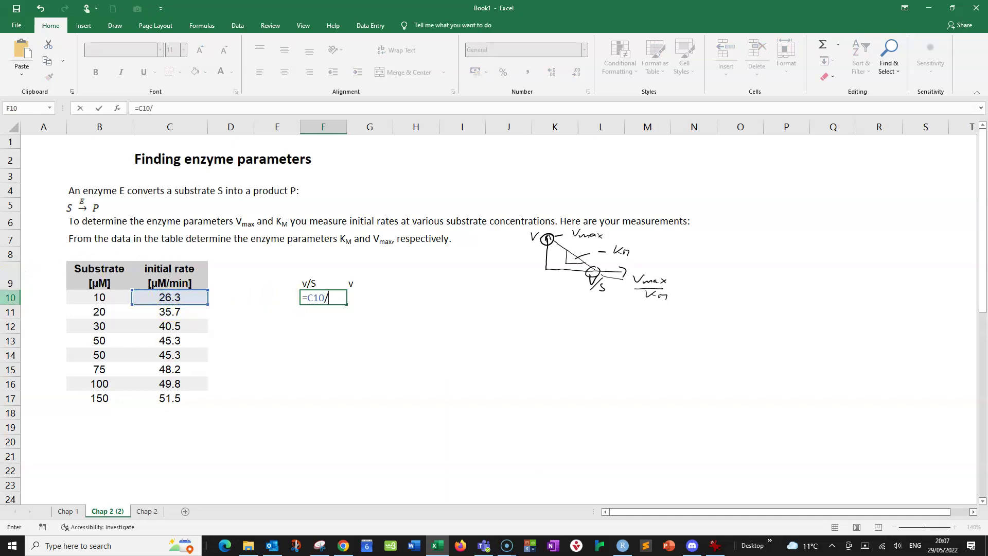
left_click(101, 298)
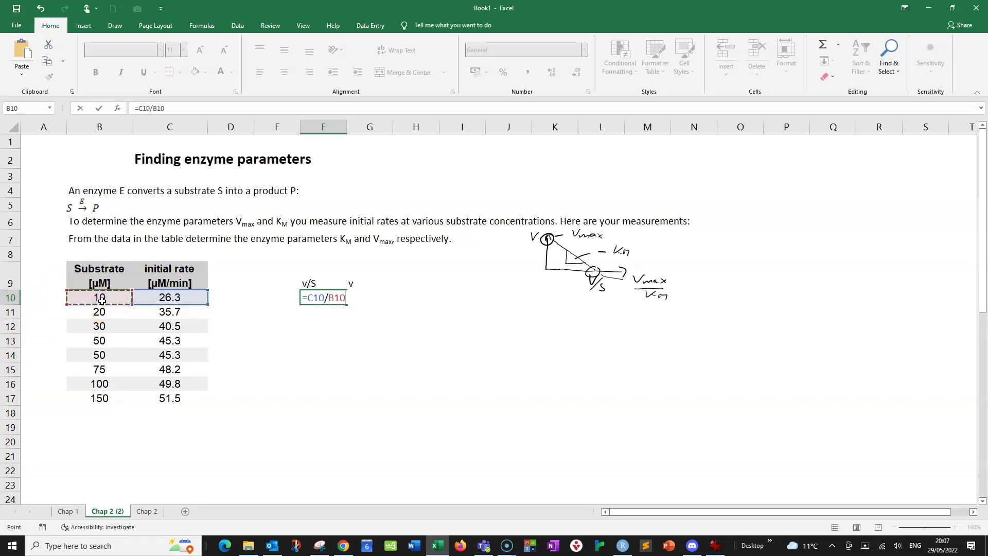
key("Return")
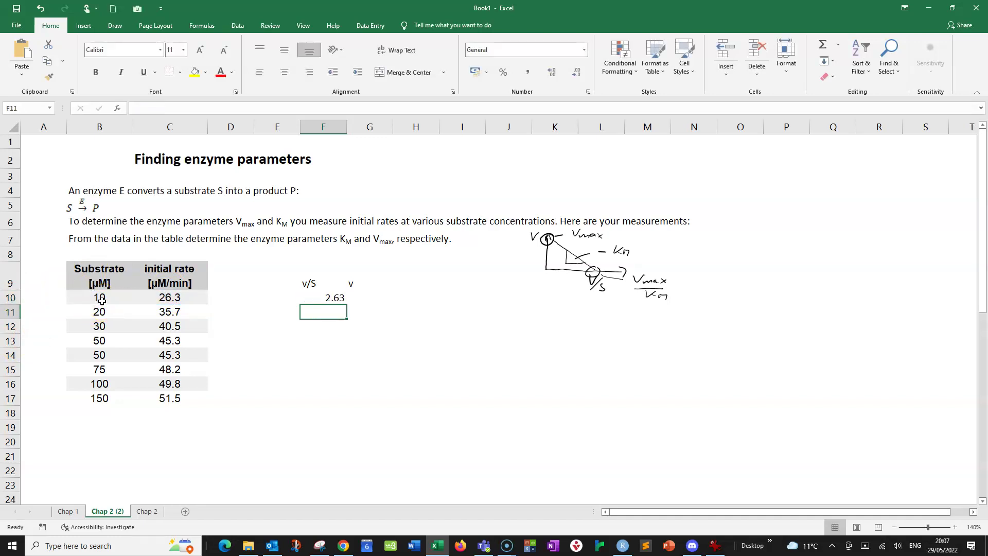
left_click(358, 298)
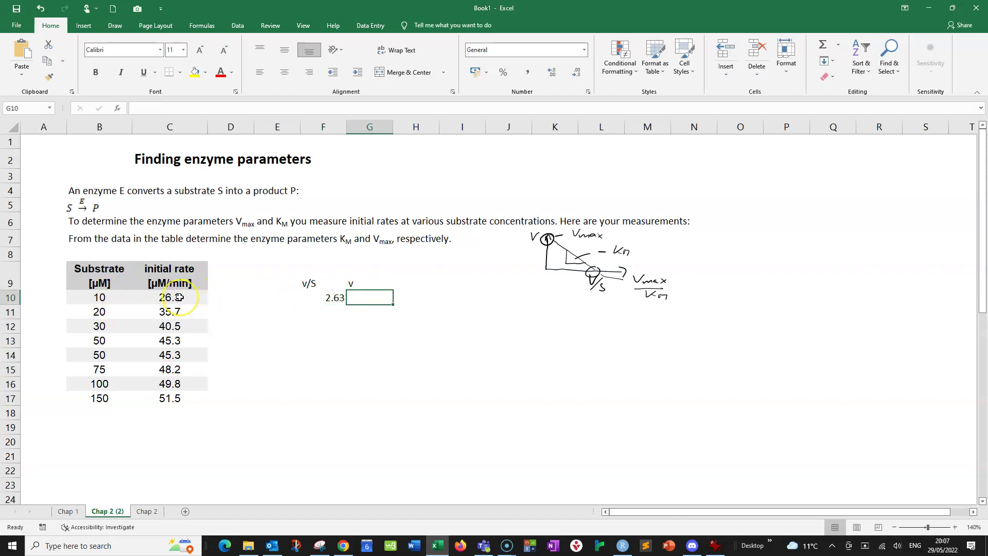
type("=")
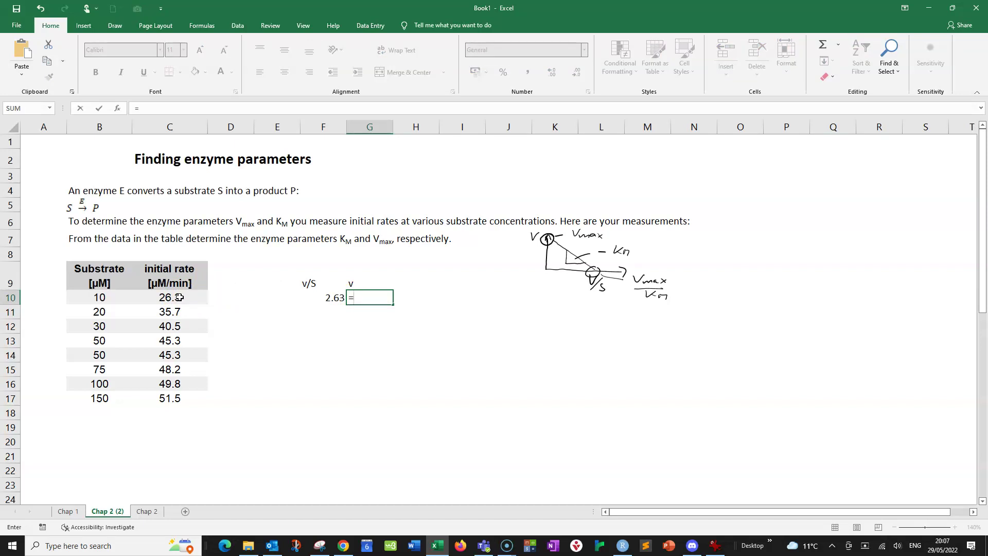
left_click(163, 298)
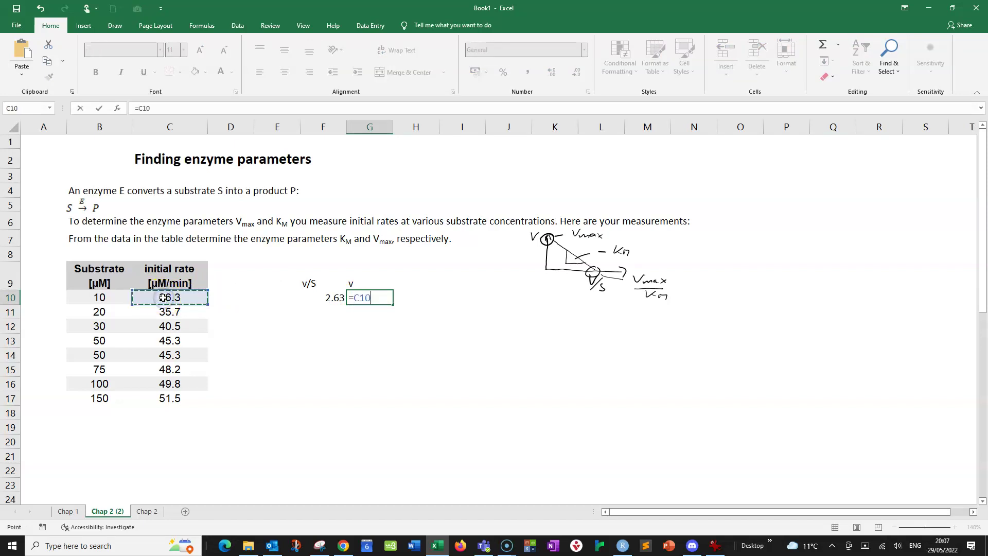
key("Return")
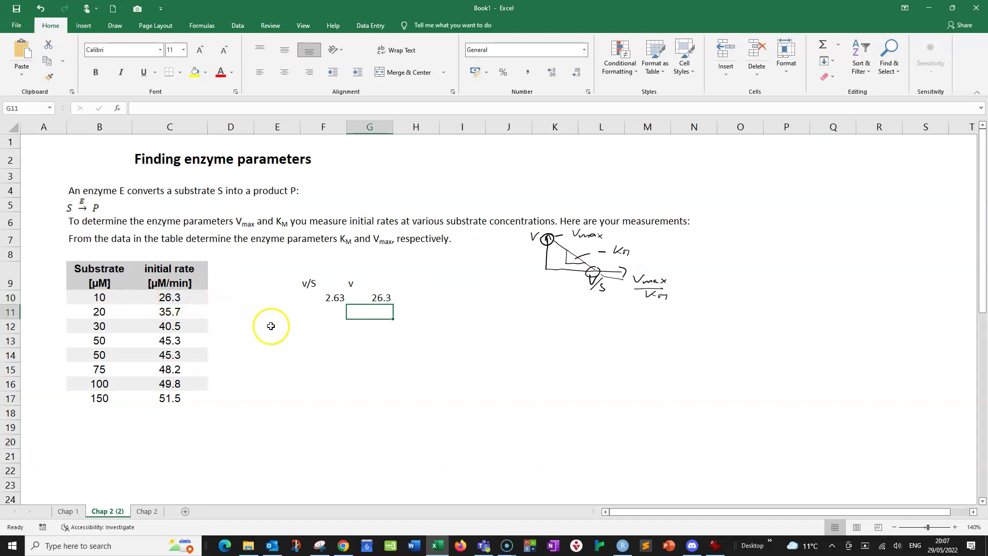
Fill both formulas down to row 17 and select F9:G17 with headers
left_click_drag(334, 298, 367, 298)
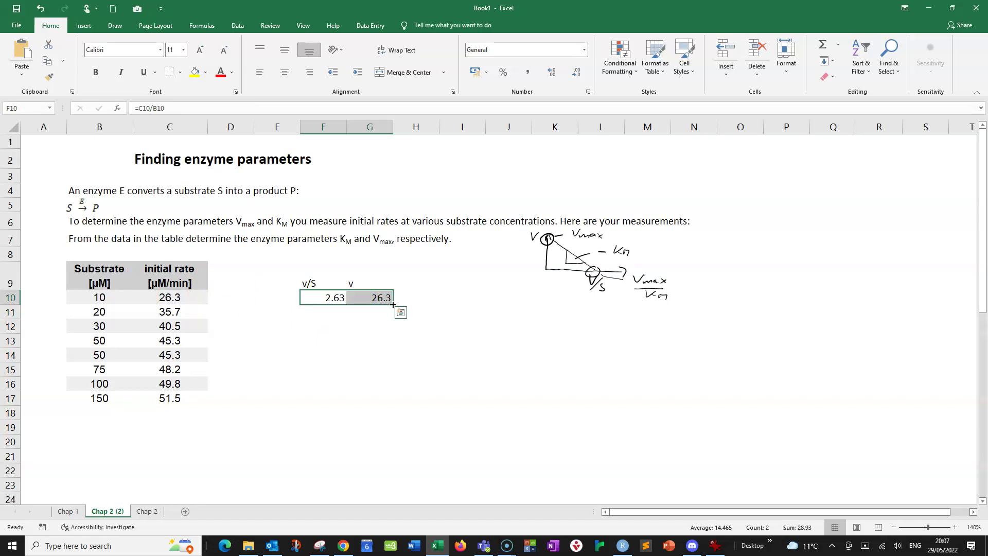
left_click_drag(393, 305, 374, 403)
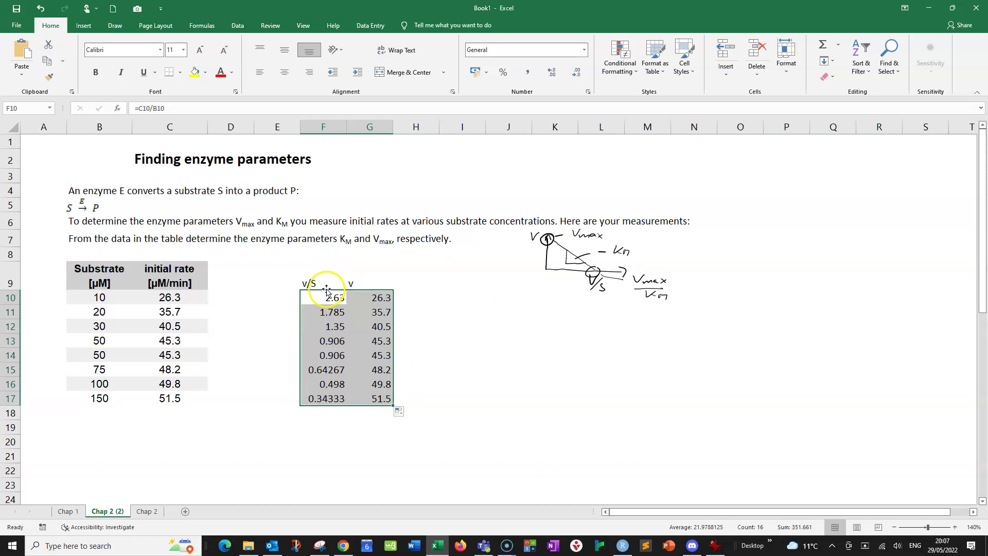
left_click(484, 330)
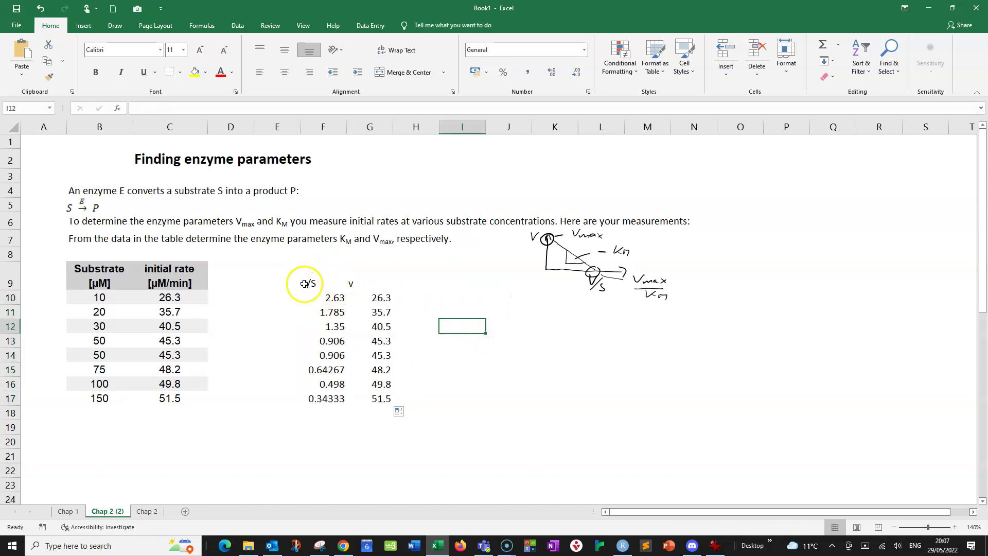
left_click_drag(305, 284, 363, 397)
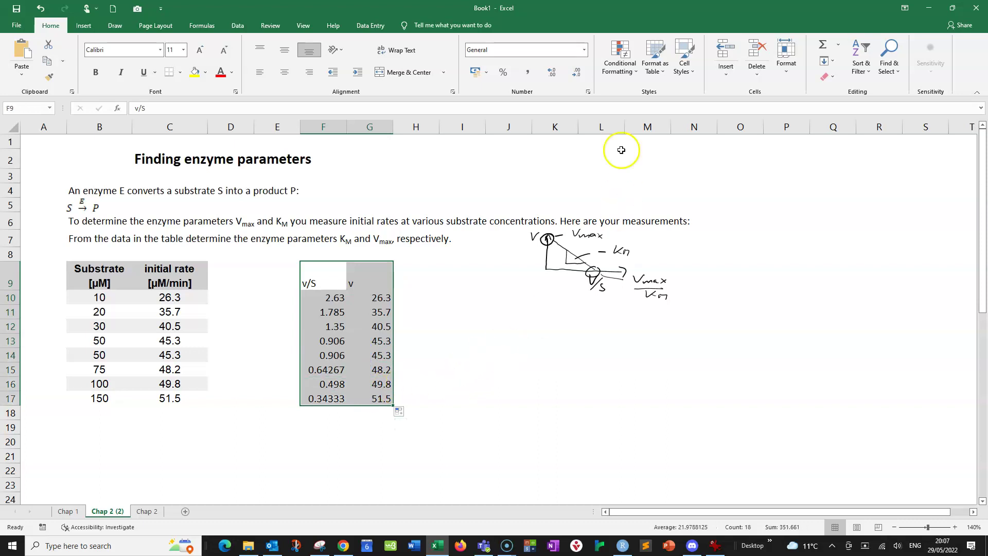
Insert a plain scatter chart of F9:G17 and move it right of the data columns
left_click(85, 26)
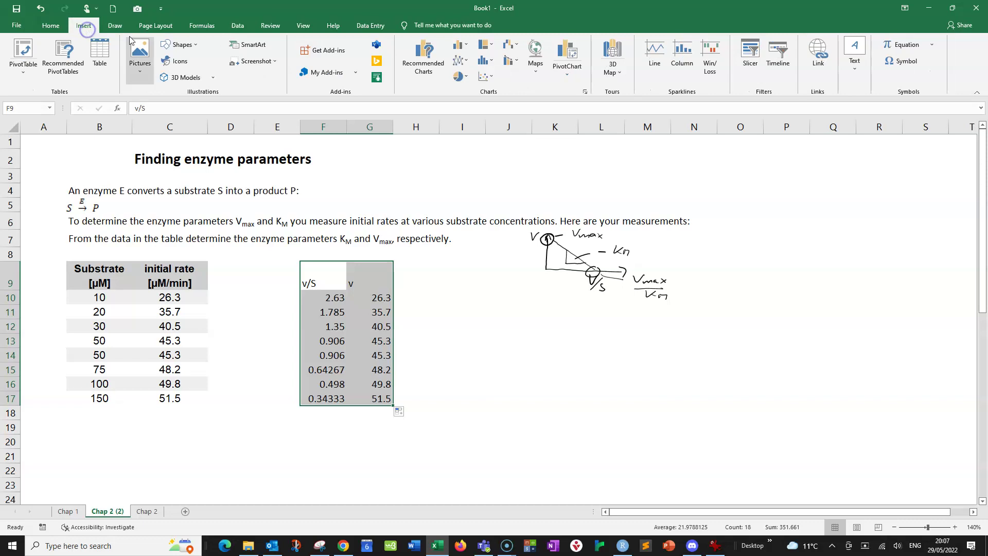
left_click(483, 77)
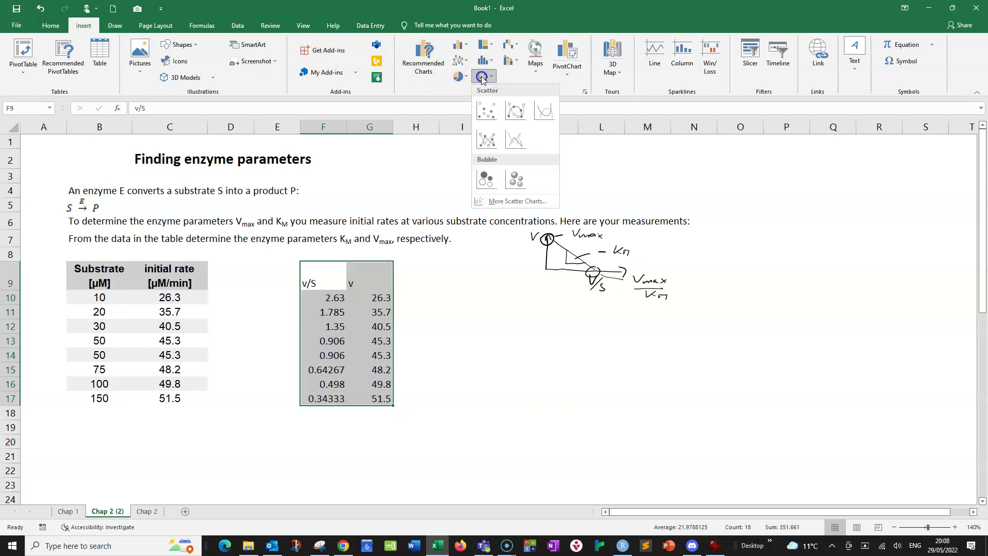
left_click(487, 111)
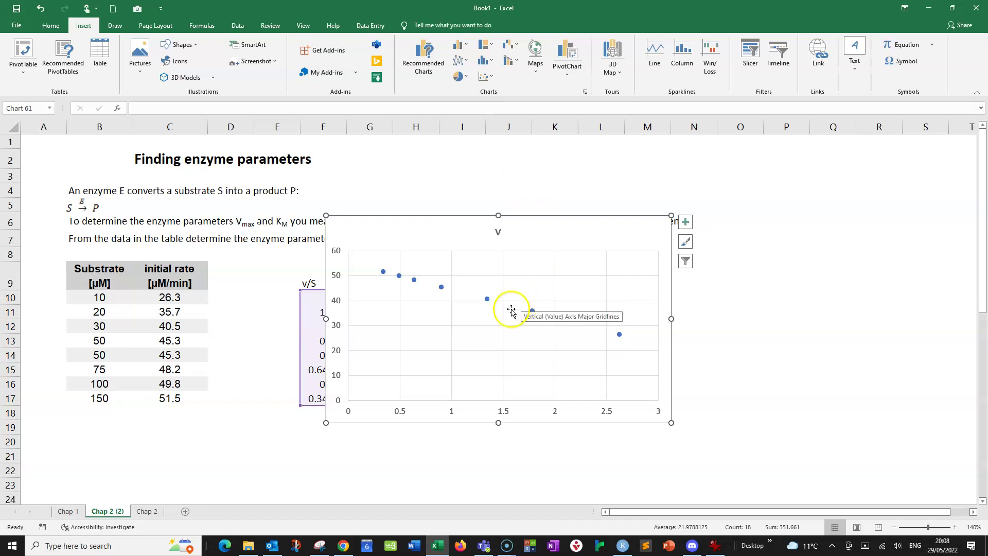
left_click_drag(550, 225, 664, 196)
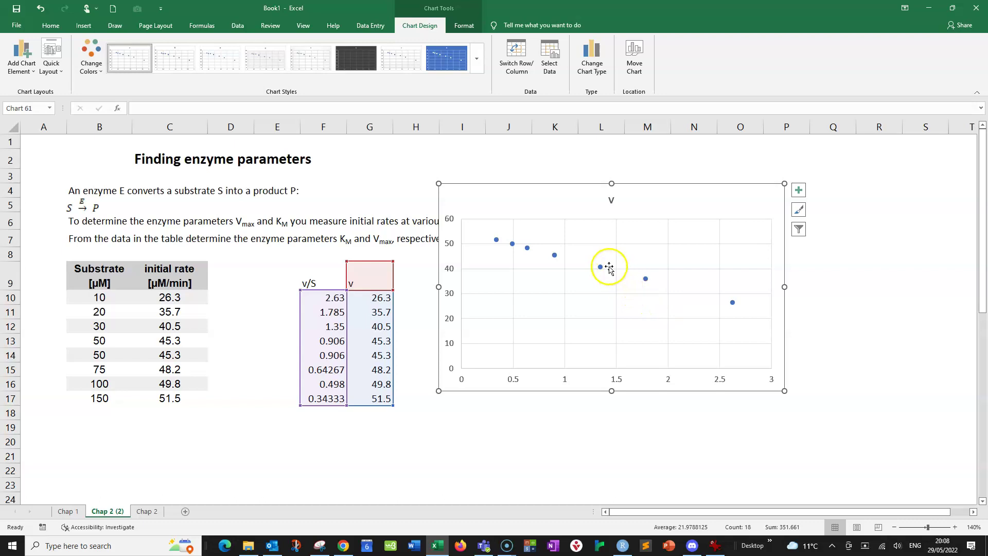
mouse_move(603, 273)
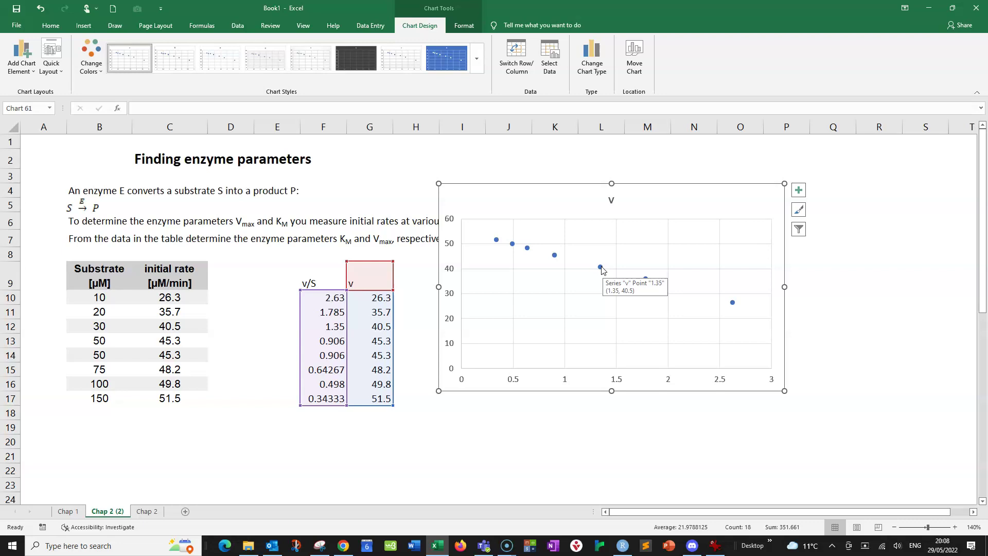
Add a linear trendline showing y = -11.002x + 55.286 and R² = 1, placed top right
right_click(601, 269)
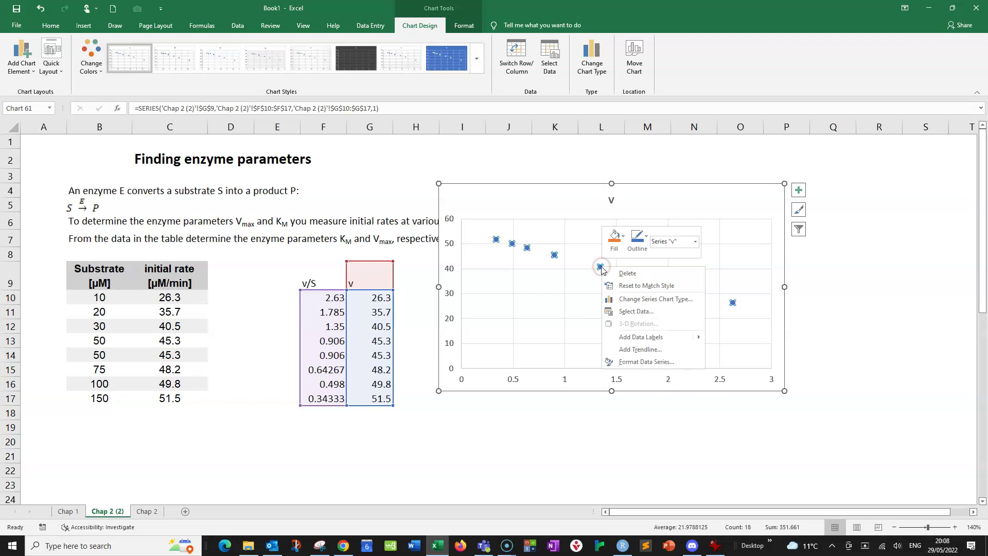
left_click(658, 350)
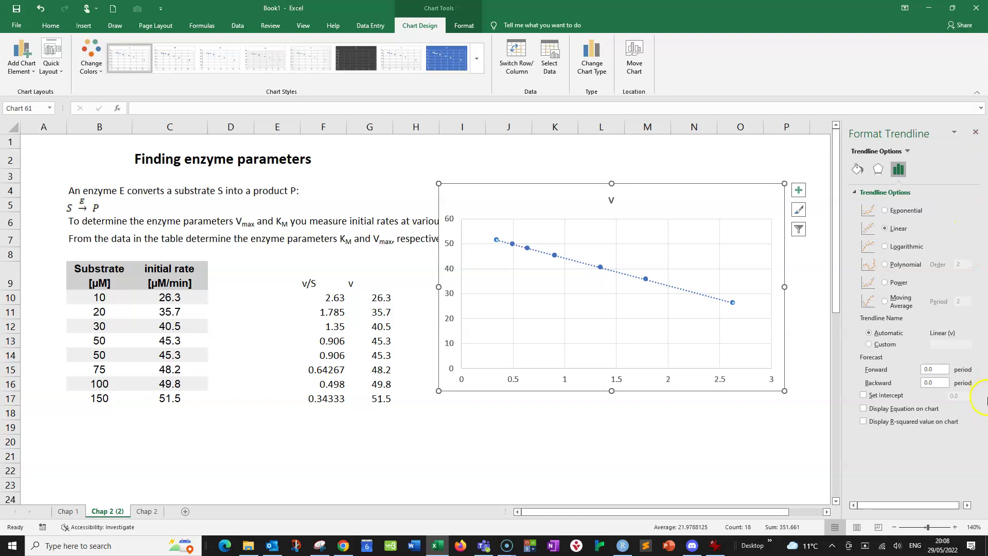
left_click(865, 409)
left_click(865, 422)
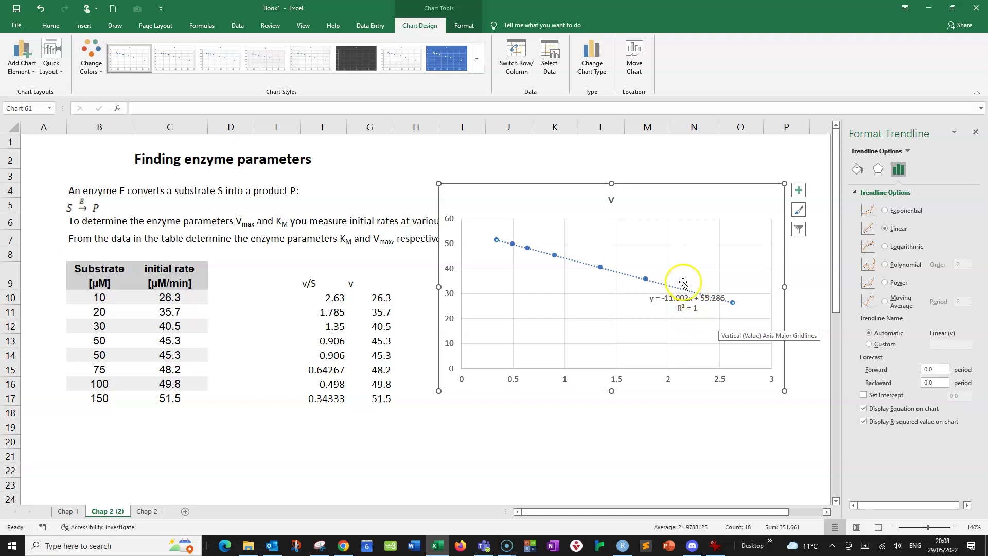
left_click(672, 303)
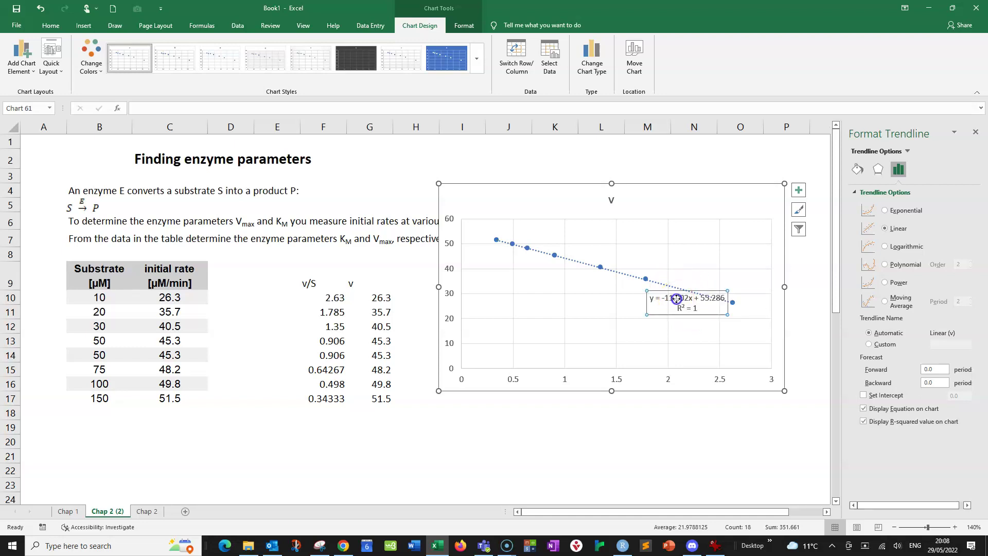
left_click_drag(665, 291, 709, 195)
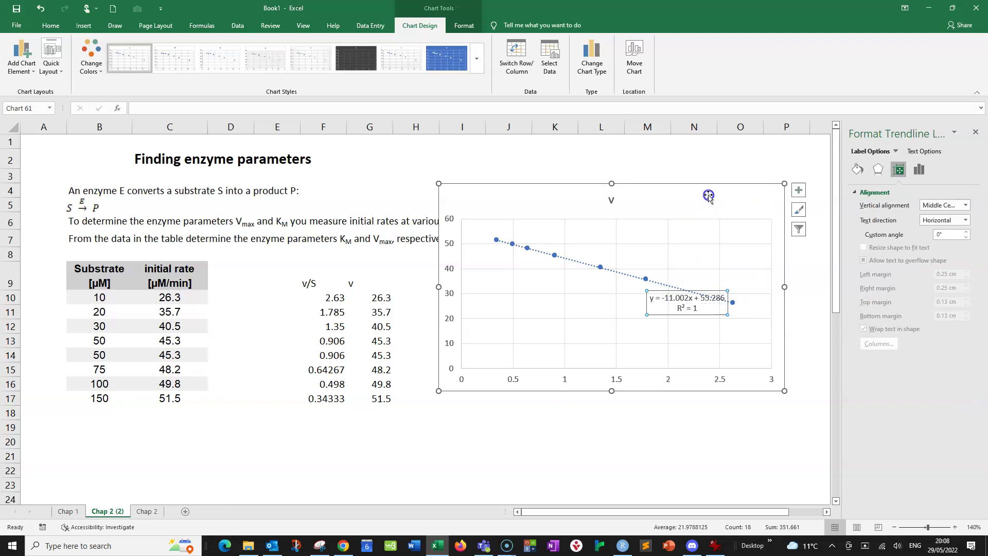
left_click(576, 470)
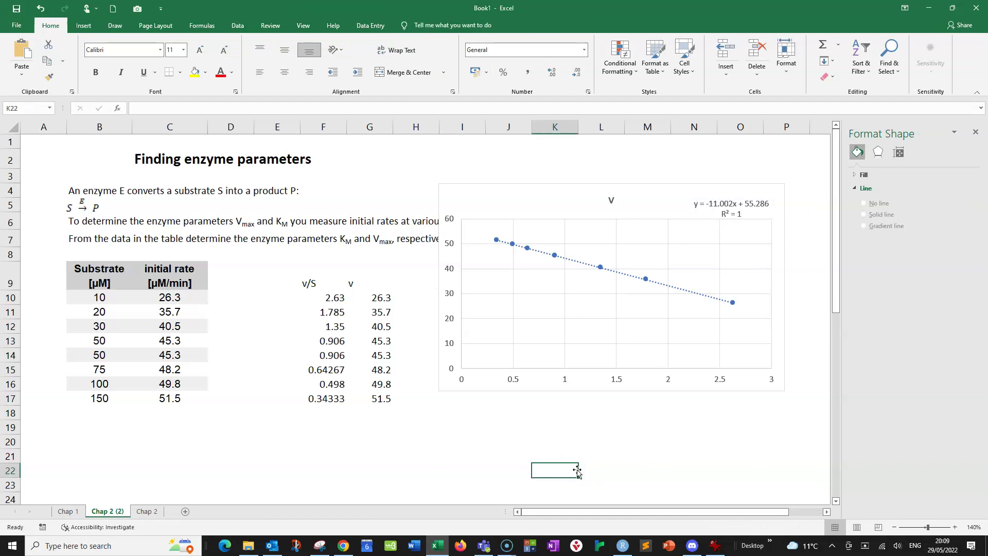
Handwrite V/S with µM units under the x-axis and a rate label on the y-axis
left_click(116, 26)
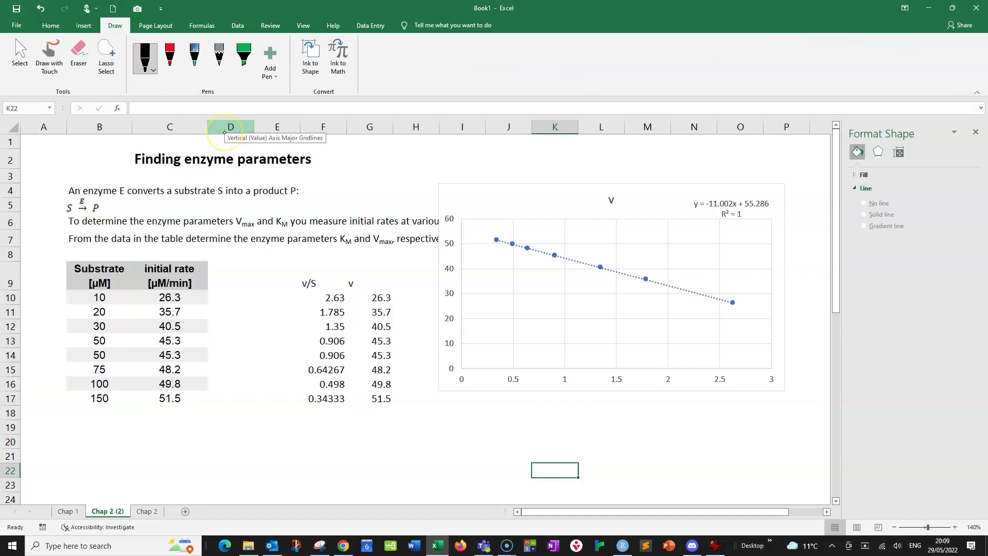
mouse_move(598, 398)
left_mouse_down()
mouse_move(603, 410)
mouse_move(607, 401)
mouse_move(602, 414)
mouse_move(620, 415)
left_mouse_up()
left_click_drag(655, 404, 667, 398)
mouse_move(670, 396)
left_mouse_down()
mouse_move(672, 412)
mouse_move(685, 414)
mouse_move(705, 396)
left_mouse_up()
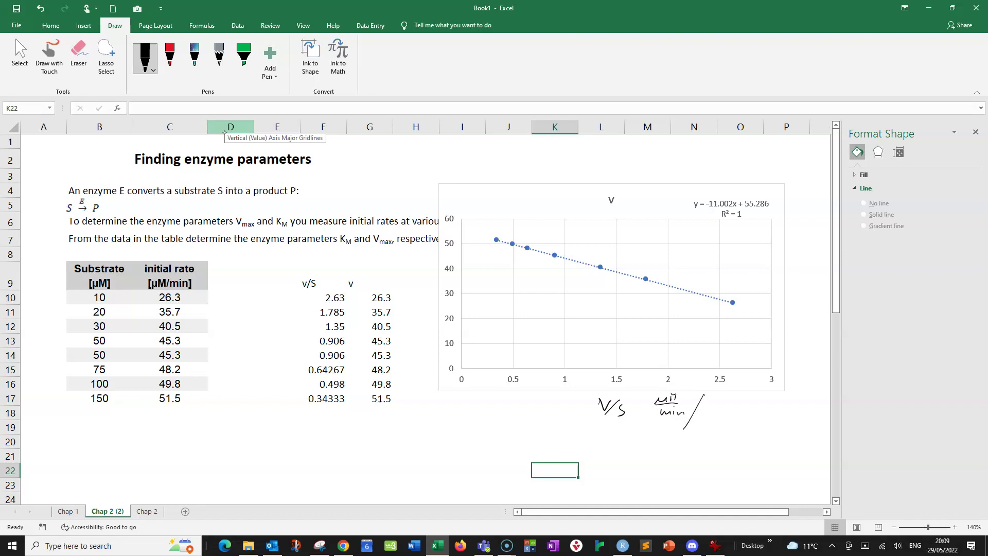
left_click_drag(703, 411, 724, 400)
mouse_move(461, 206)
left_mouse_down()
mouse_move(508, 194)
mouse_move(505, 219)
mouse_move(521, 213)
left_mouse_up()
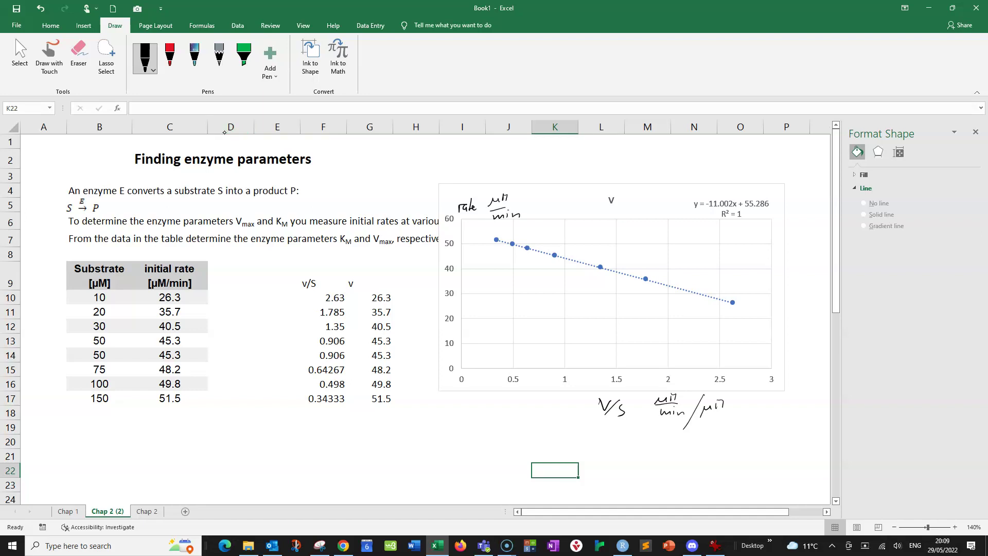
Handwrite the Eadie-Hofstee plot title and underline the slope -11.002
mouse_move(583, 173)
left_mouse_down()
mouse_move(586, 185)
mouse_move(606, 172)
mouse_move(608, 184)
mouse_move(630, 180)
left_mouse_up()
mouse_move(639, 171)
left_mouse_down()
mouse_move(636, 186)
mouse_move(646, 178)
mouse_move(648, 188)
left_mouse_up()
left_click_drag(647, 179, 655, 183)
mouse_move(665, 168)
left_mouse_down()
mouse_move(663, 183)
mouse_move(670, 174)
mouse_move(685, 189)
left_mouse_up()
left_click_drag(686, 178, 700, 180)
left_click_drag(702, 176, 718, 174)
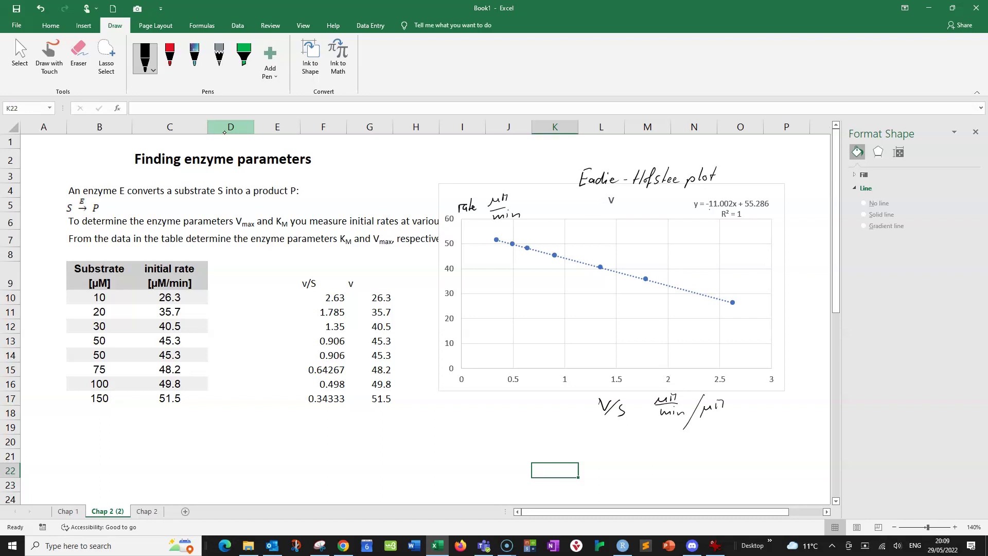
left_click_drag(710, 208, 730, 208)
Write −Km = −11.0 µM below the table, circle the substrate µM unit, and underline 55.286
mouse_move(243, 418)
left_mouse_down()
mouse_move(257, 436)
mouse_move(271, 424)
left_mouse_up()
mouse_move(307, 418)
left_mouse_down()
mouse_move(305, 428)
mouse_move(322, 417)
left_mouse_up()
mouse_move(330, 419)
left_mouse_down()
mouse_move(326, 432)
mouse_move(350, 412)
left_mouse_up()
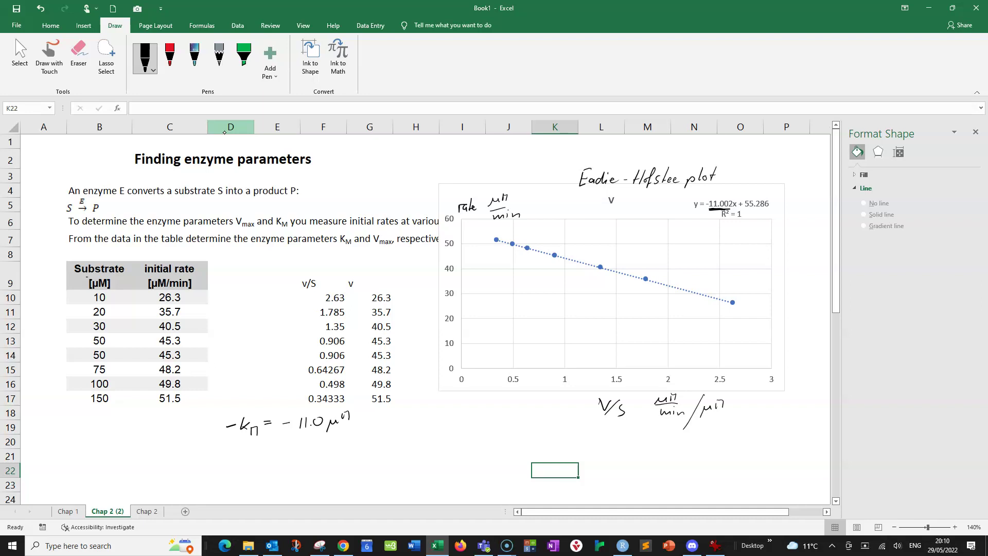
mouse_move(85, 277)
left_mouse_down()
mouse_move(96, 295)
mouse_move(120, 277)
mouse_move(82, 282)
left_mouse_up()
left_click_drag(491, 237, 494, 238)
mouse_move(461, 230)
left_mouse_down()
mouse_move(468, 235)
mouse_move(463, 229)
left_mouse_up()
left_click_drag(750, 211, 767, 209)
Begin handwriting Vmax = 55.3 beneath the −Km note
mouse_move(240, 449)
left_mouse_down()
mouse_move(245, 461)
mouse_move(251, 450)
mouse_move(276, 463)
left_mouse_up()
left_click(252, 461)
left_click_drag(276, 456, 271, 462)
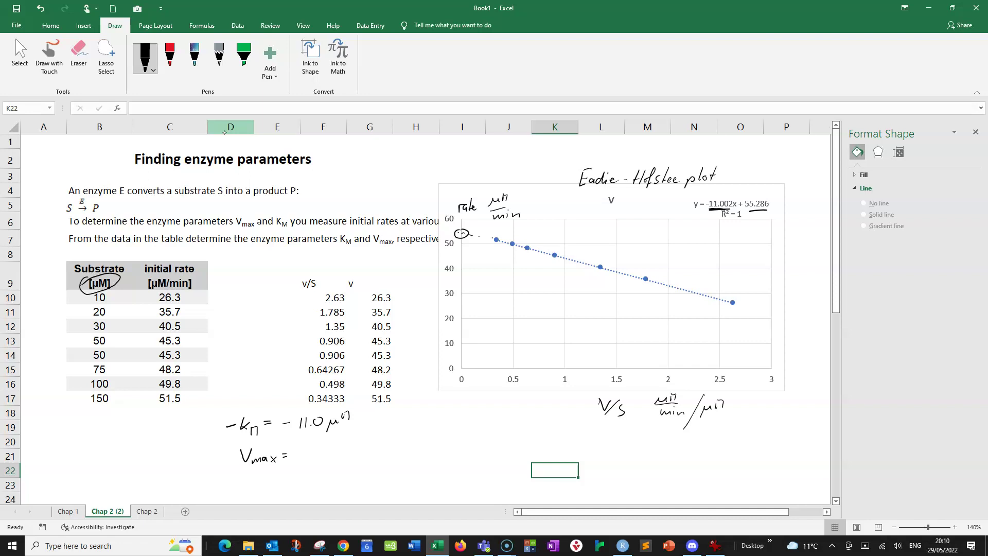
left_click_drag(302, 452, 300, 460)
mouse_move(303, 447)
left_mouse_down()
mouse_move(312, 458)
mouse_move(321, 444)
mouse_move(343, 459)
mouse_move(364, 439)
mouse_move(375, 441)
mouse_move(377, 456)
left_mouse_up()
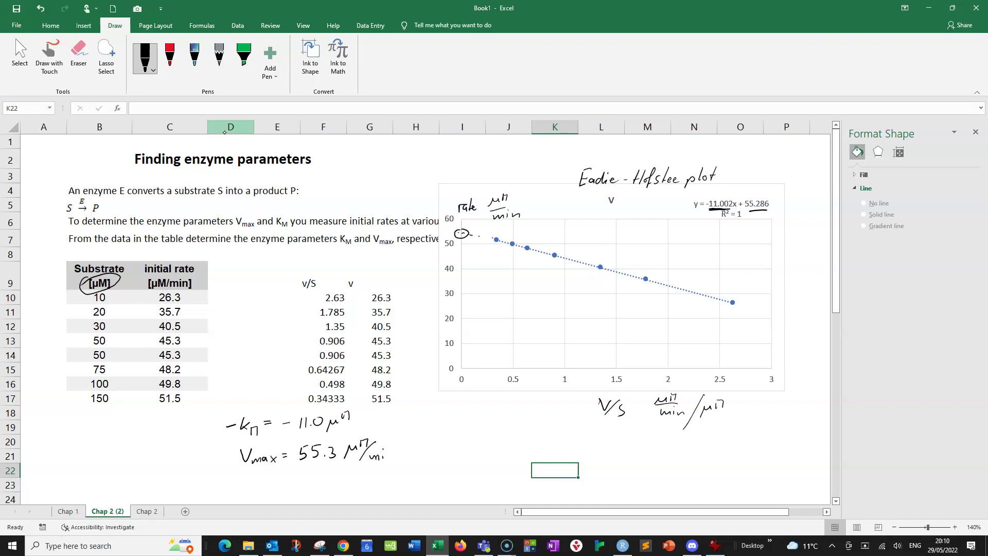